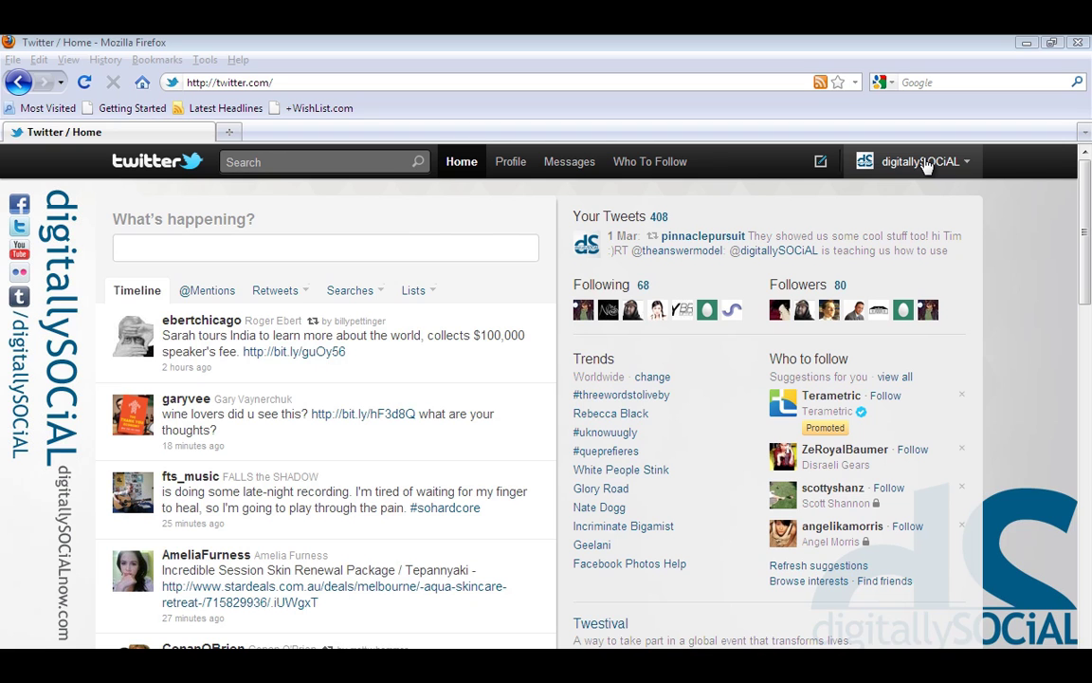
Switch the account to Old Twitter to compare its layout, and return to New Twitter.
click(926, 165)
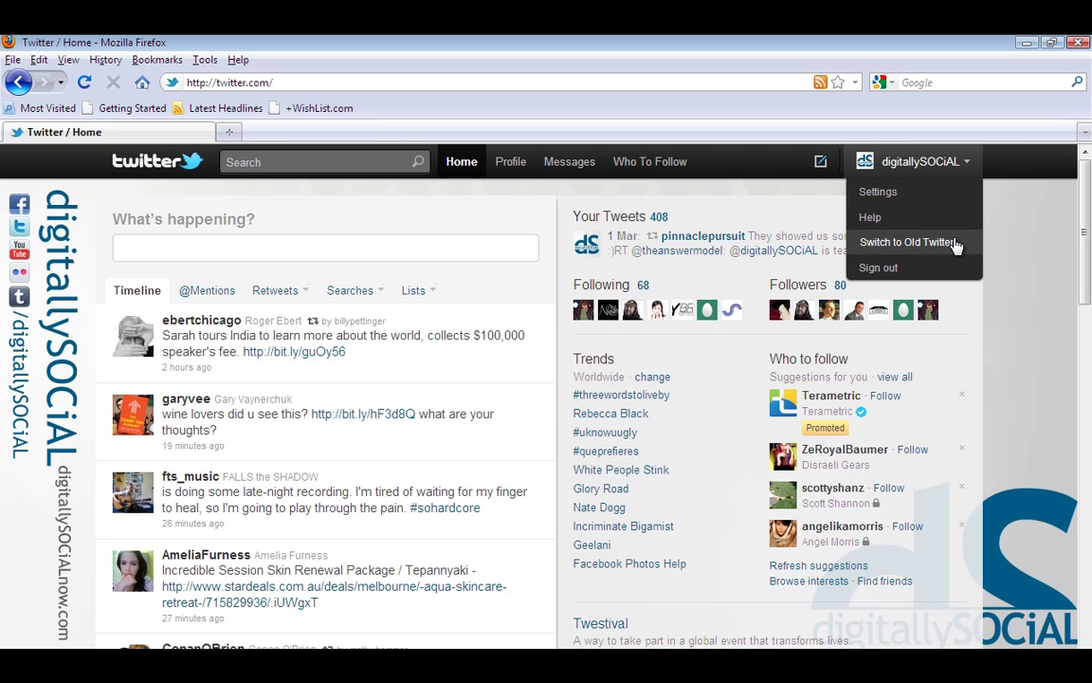
click(963, 246)
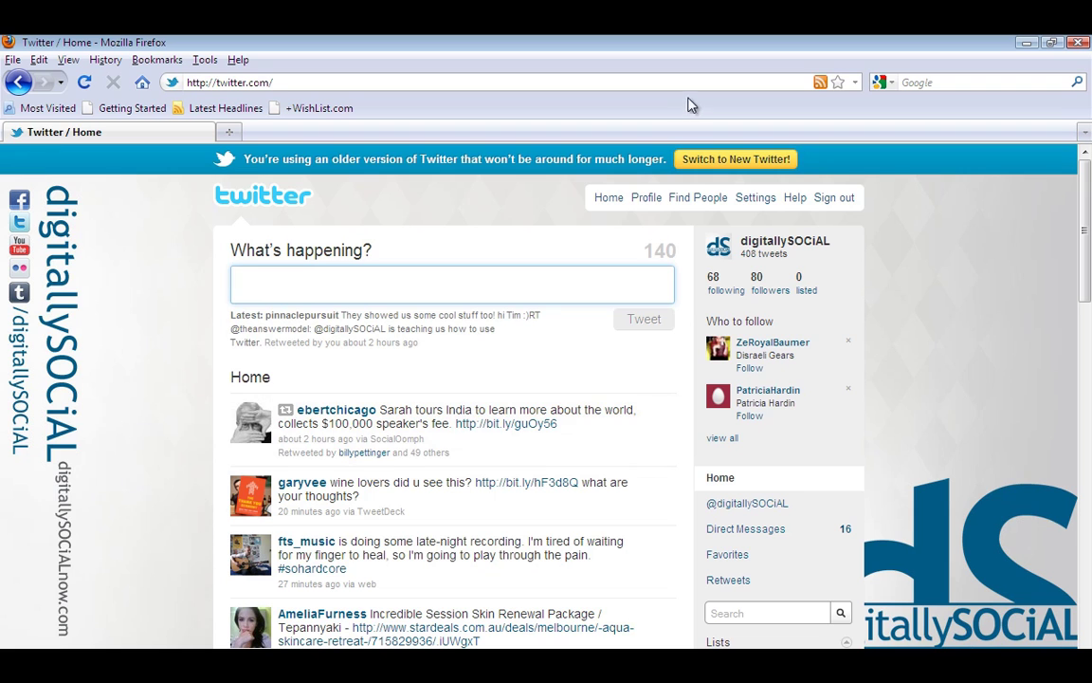
click(718, 161)
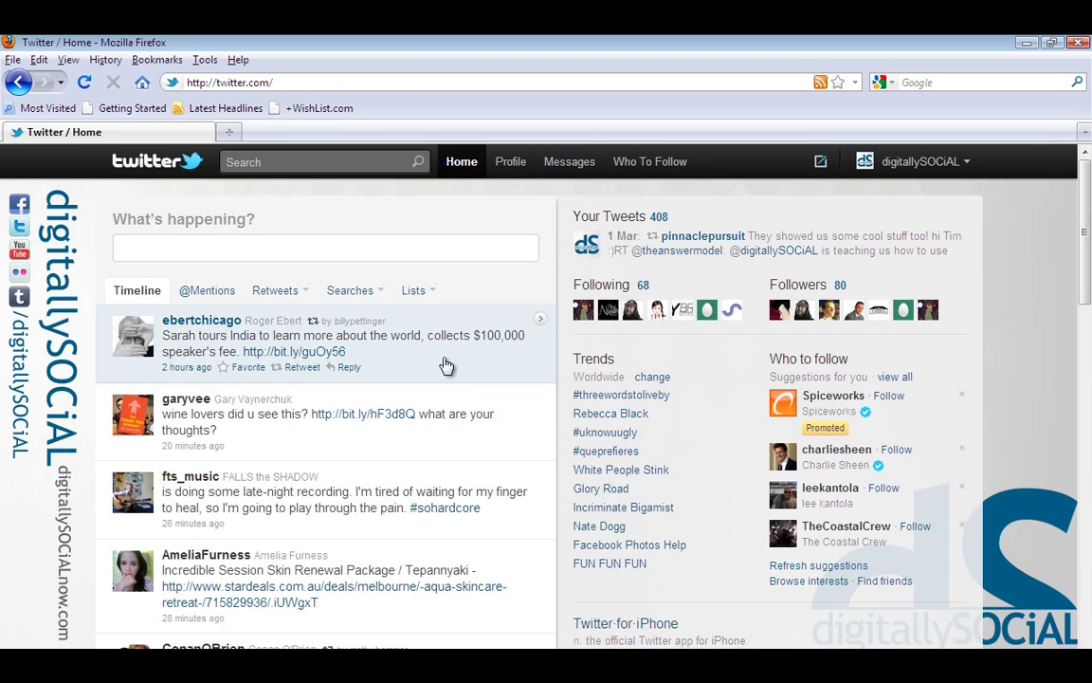
Open the details of garyvee's wine tweet in the timeline and look through its replies, retweets and related tweets.
click(515, 469)
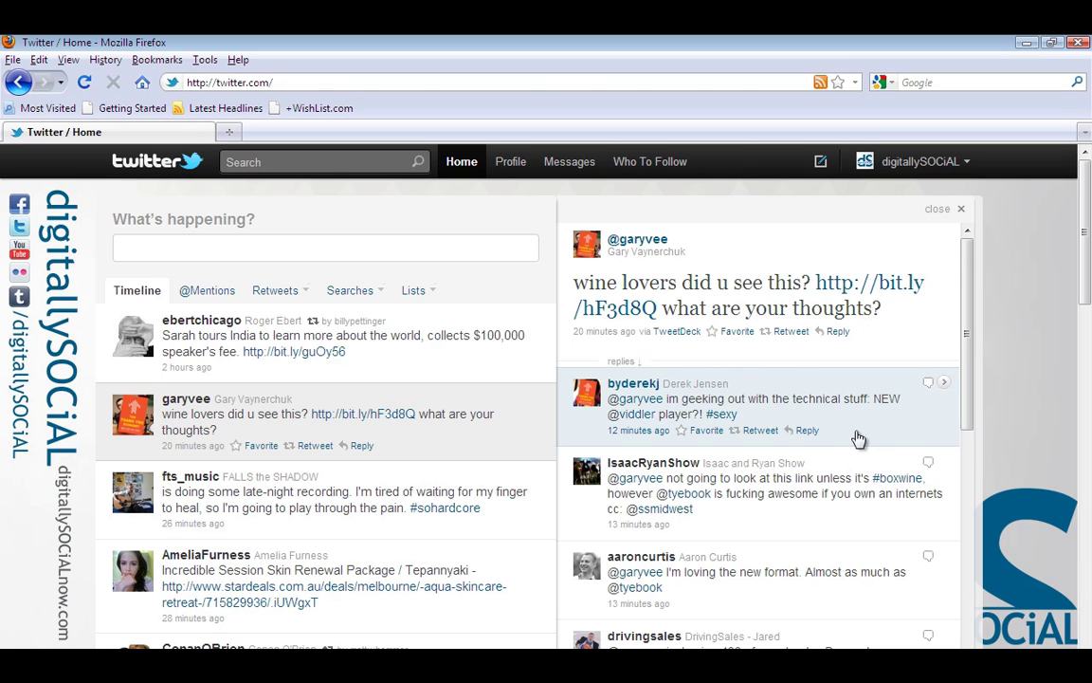
scroll(861, 436, down, 3)
scroll(860, 435, down, 5)
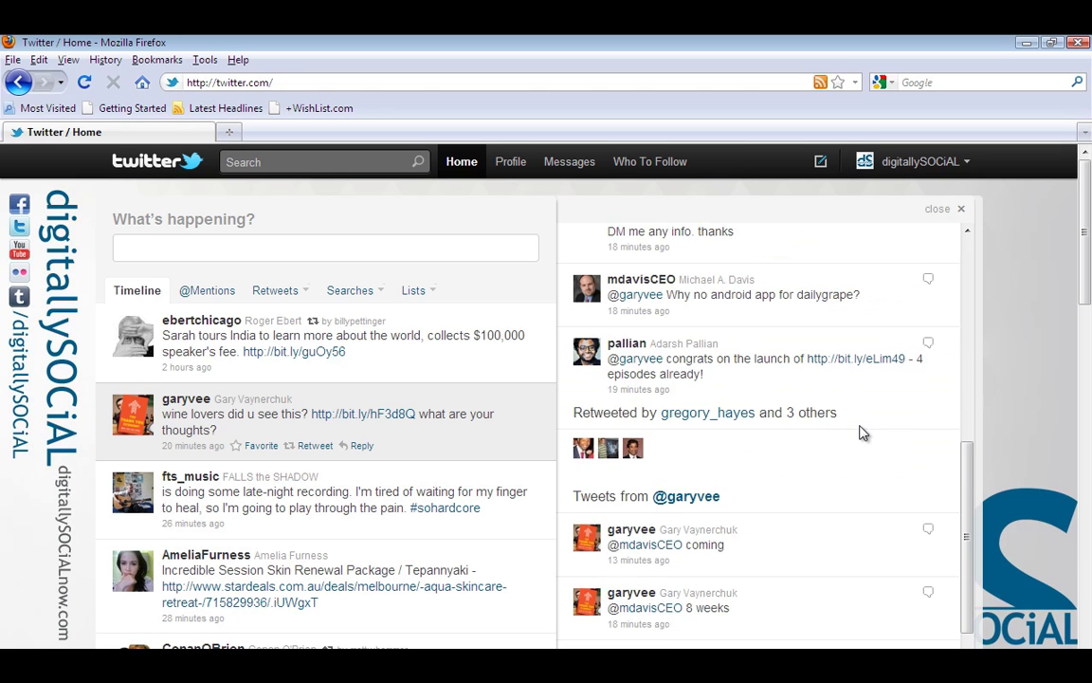
scroll(858, 434, up, 7)
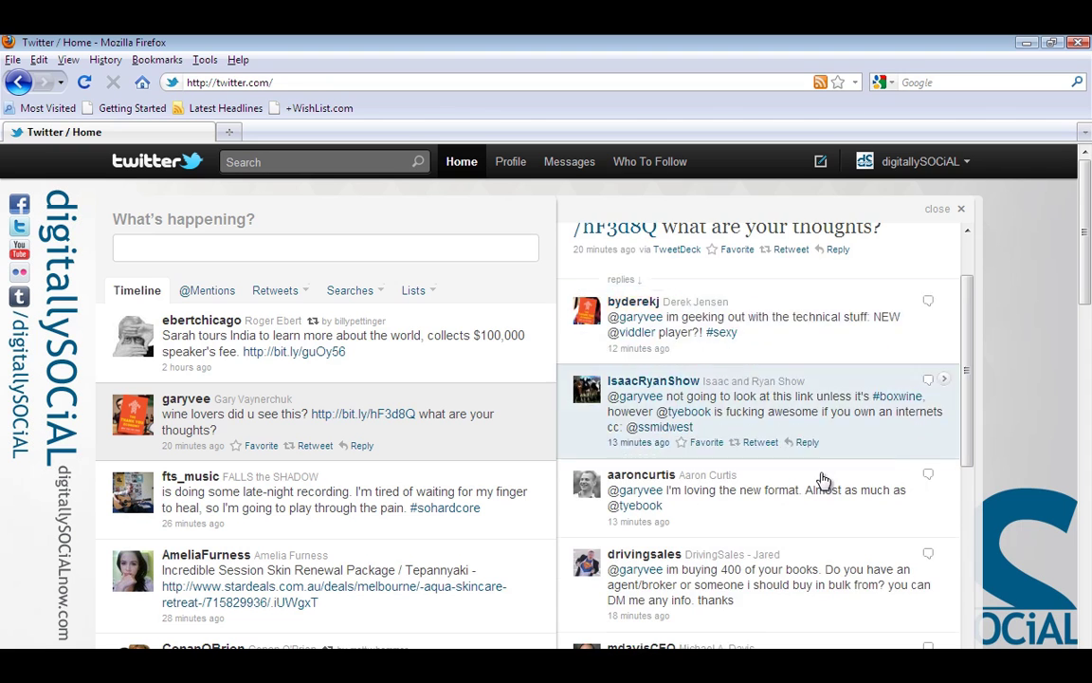
scroll(821, 481, down, 8)
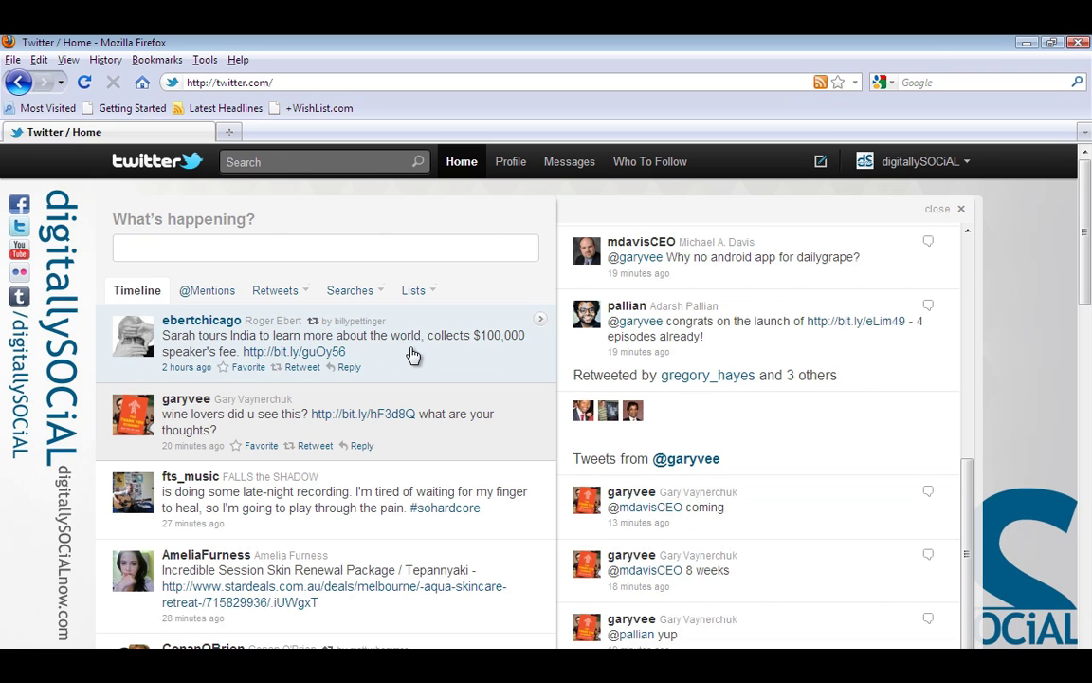
Open the details of the ebertchicago tweet and look through its replies, retweeters and related tweets.
click(412, 354)
scroll(840, 411, down, 3)
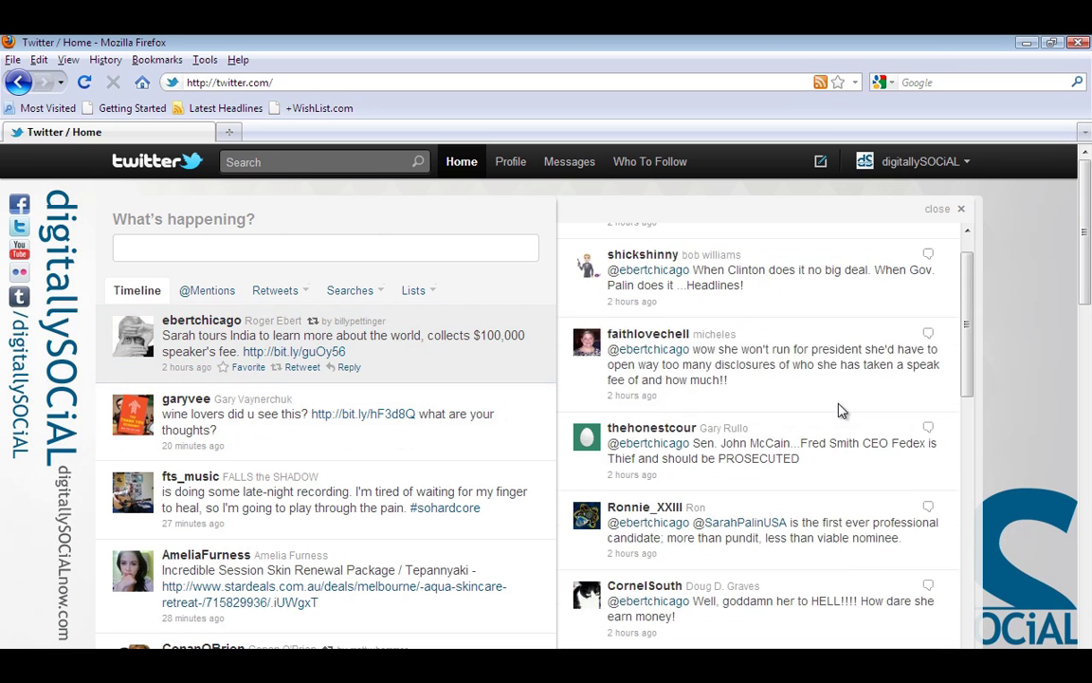
scroll(840, 411, down, 5)
scroll(626, 394, down, 3)
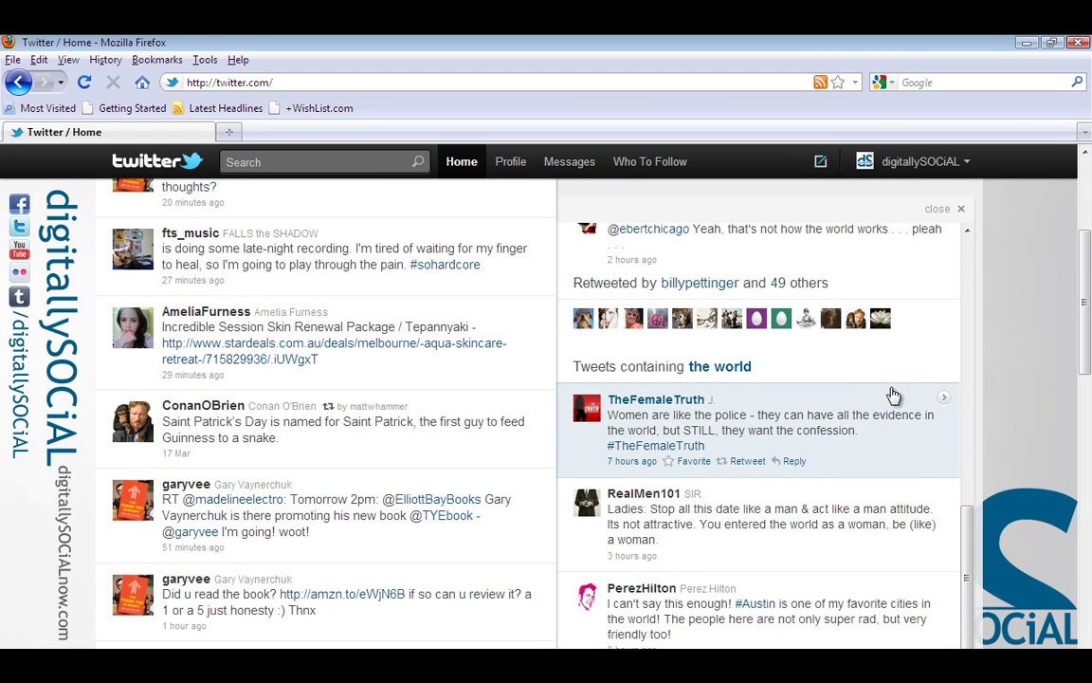
scroll(914, 390, up, 8)
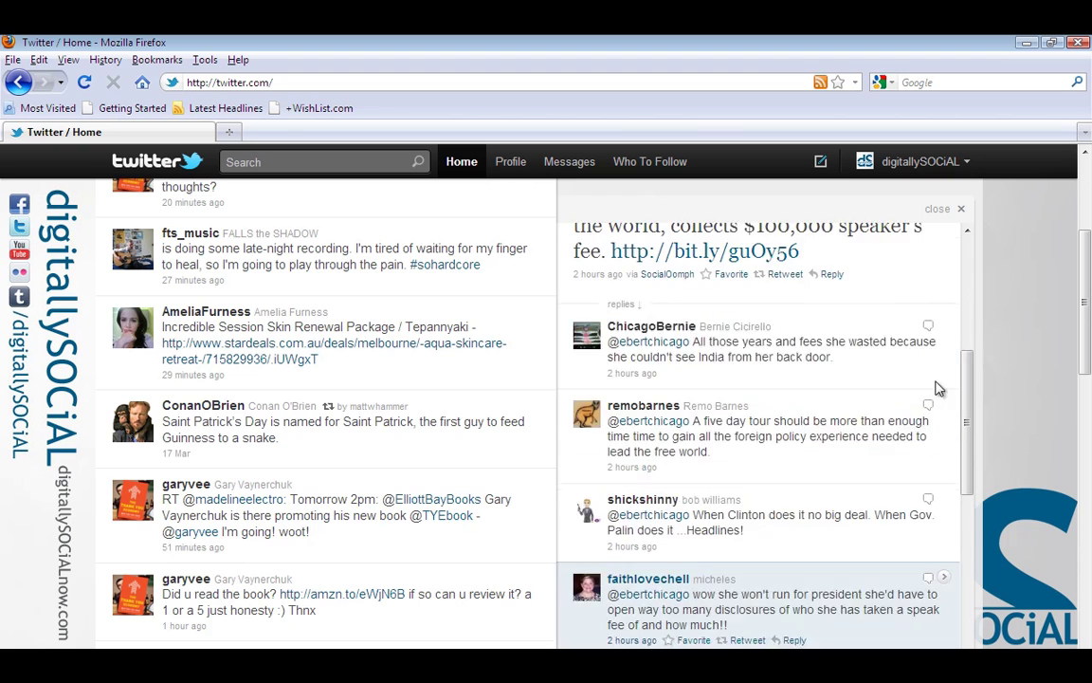
scroll(937, 388, up, 2)
scroll(1002, 392, up, 3)
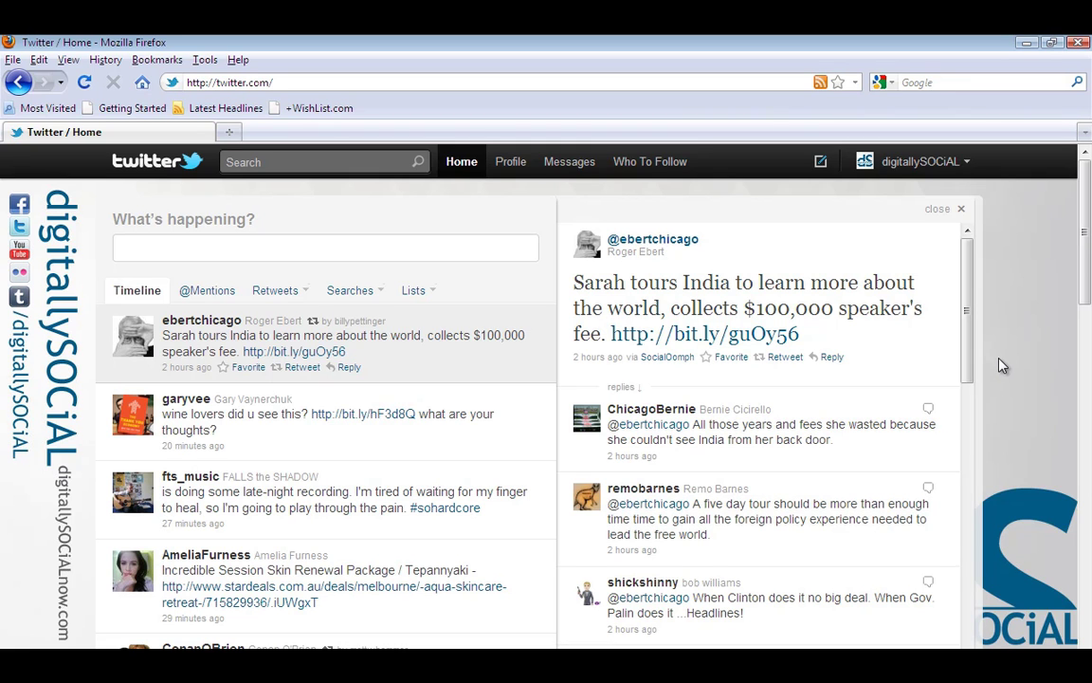
Open the account settings and examine the available language options without changing the selection.
click(965, 163)
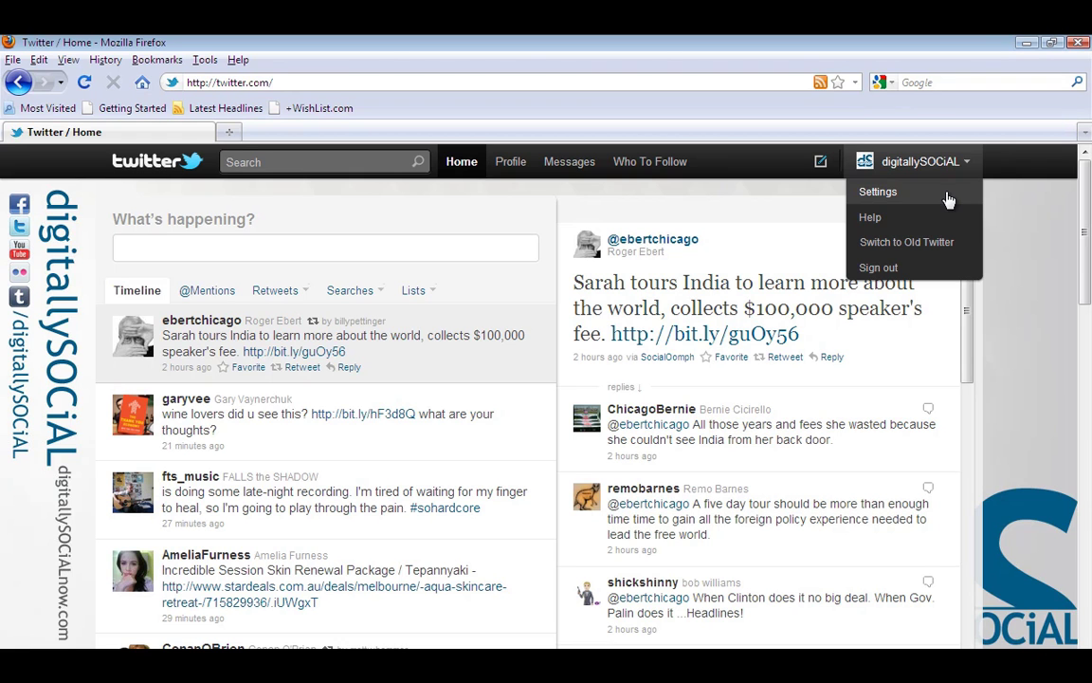
click(948, 197)
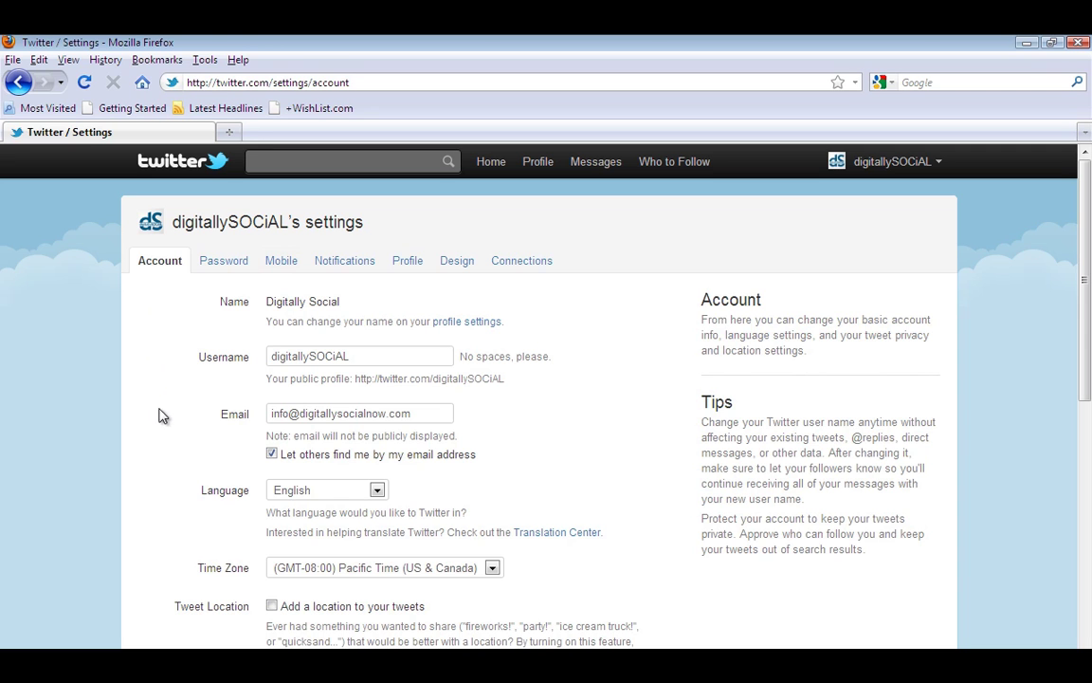
scroll(171, 479, down, 2)
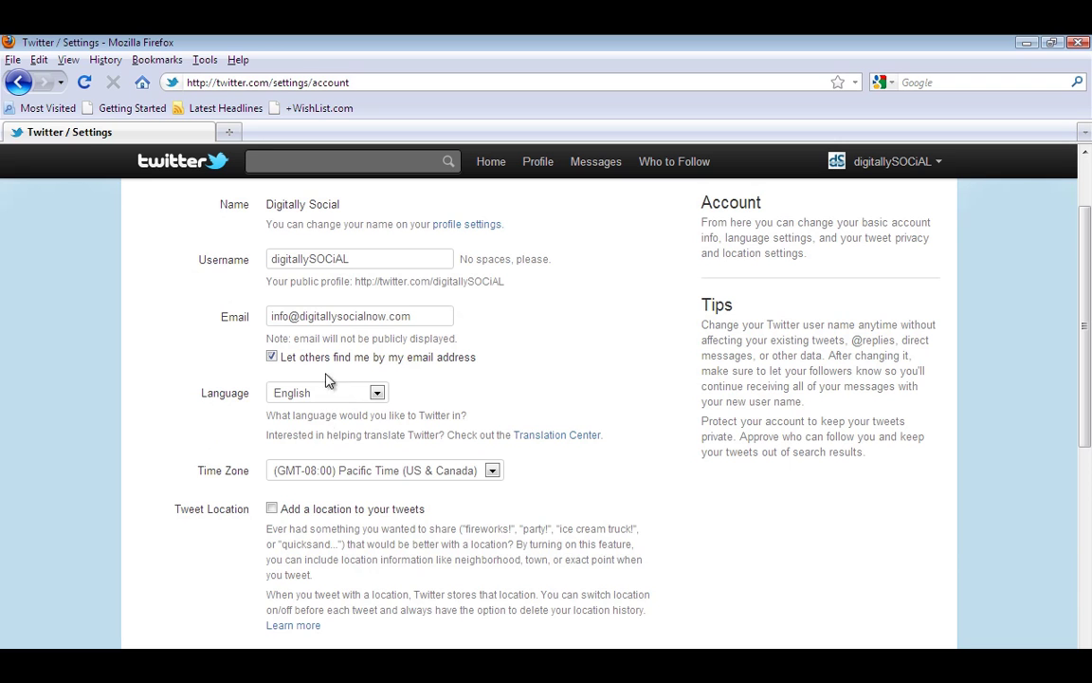
click(379, 396)
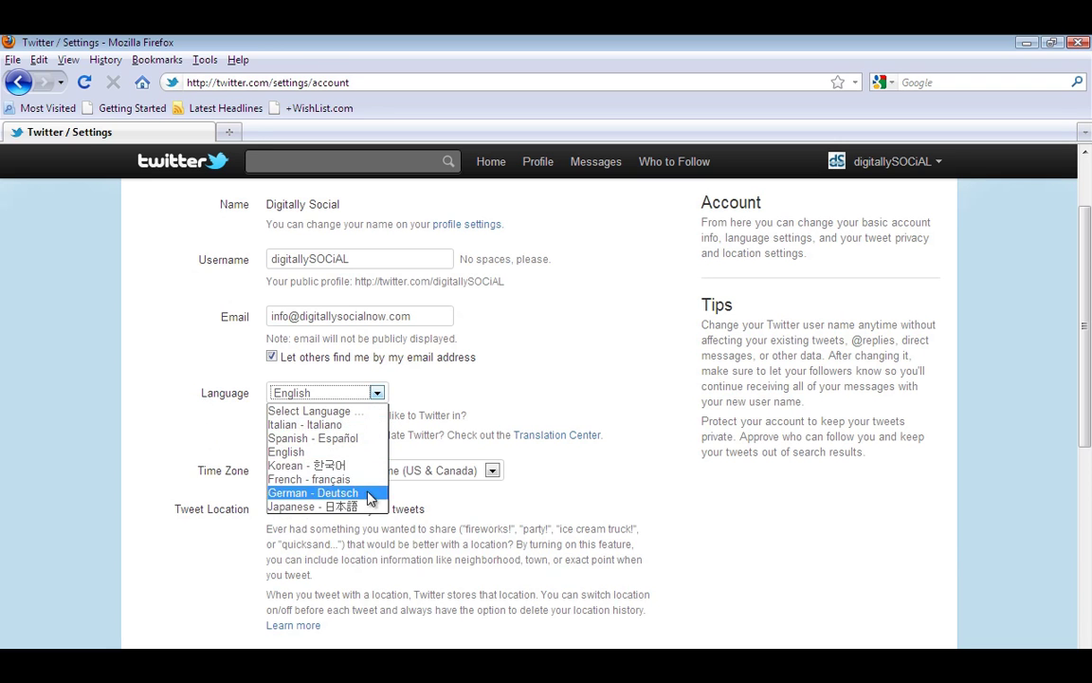
click(185, 406)
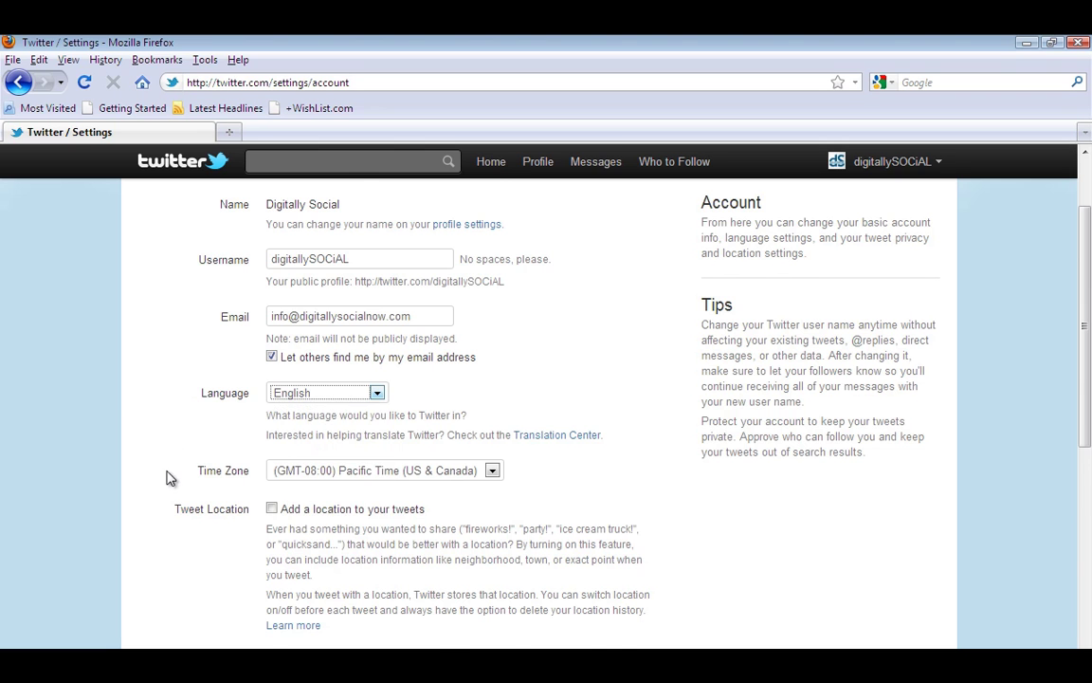
Examine the account's time zone, tweet location, tweet media, tweet privacy and HTTPS settings.
scroll(168, 477, down, 2)
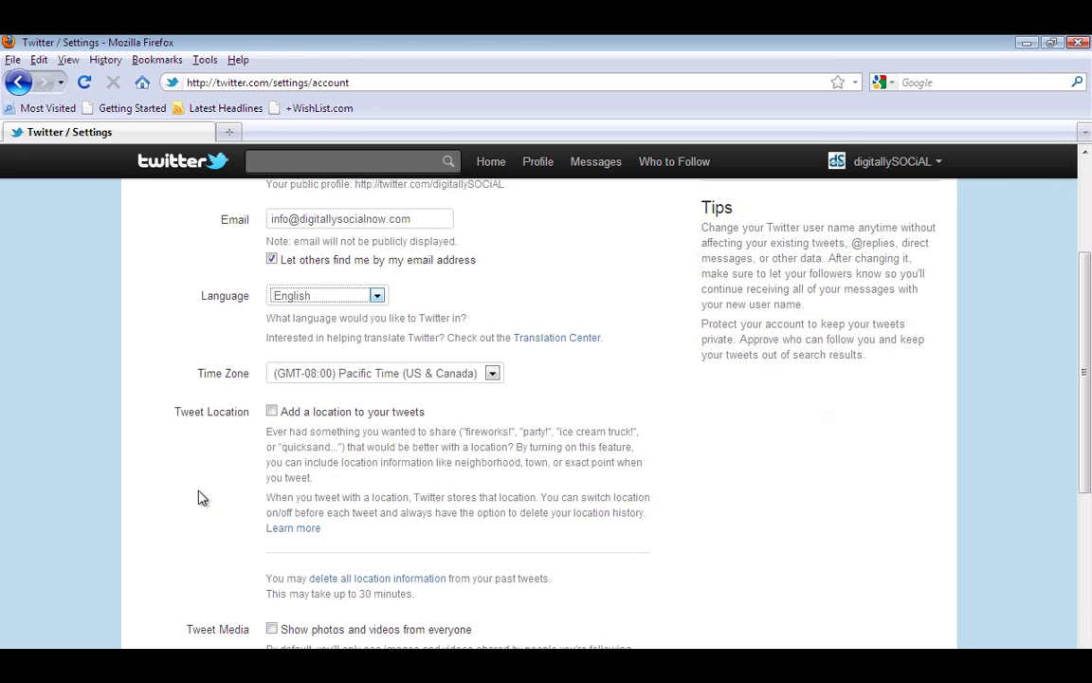
scroll(185, 450, down, 4)
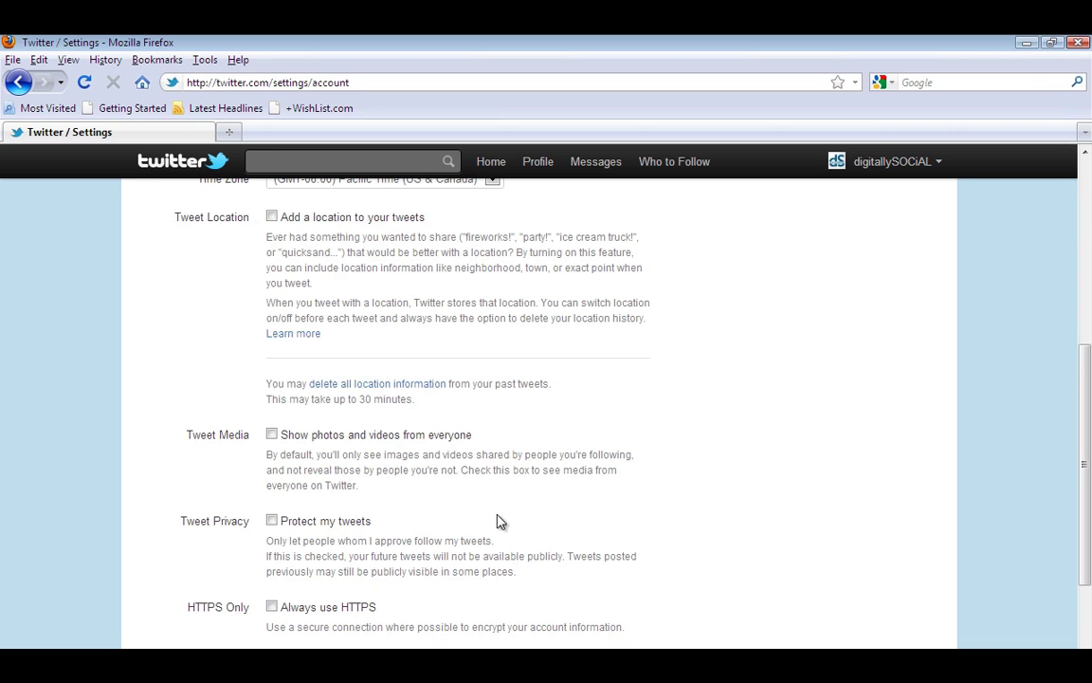
scroll(718, 539, up, 3)
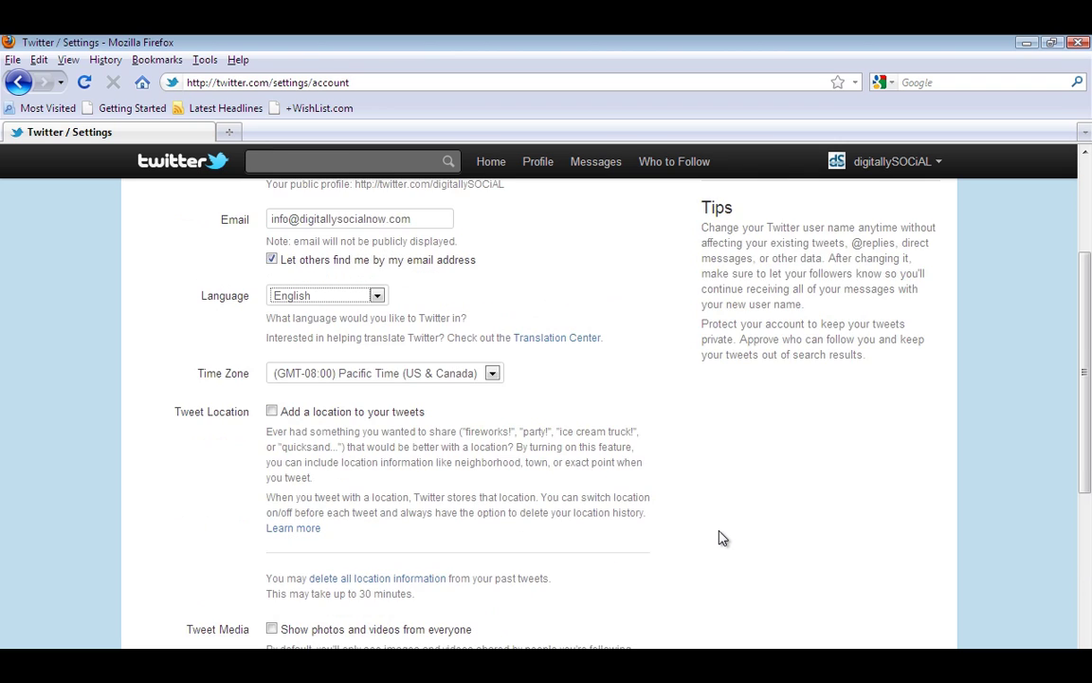
scroll(719, 538, down, 1)
scroll(719, 539, down, 1)
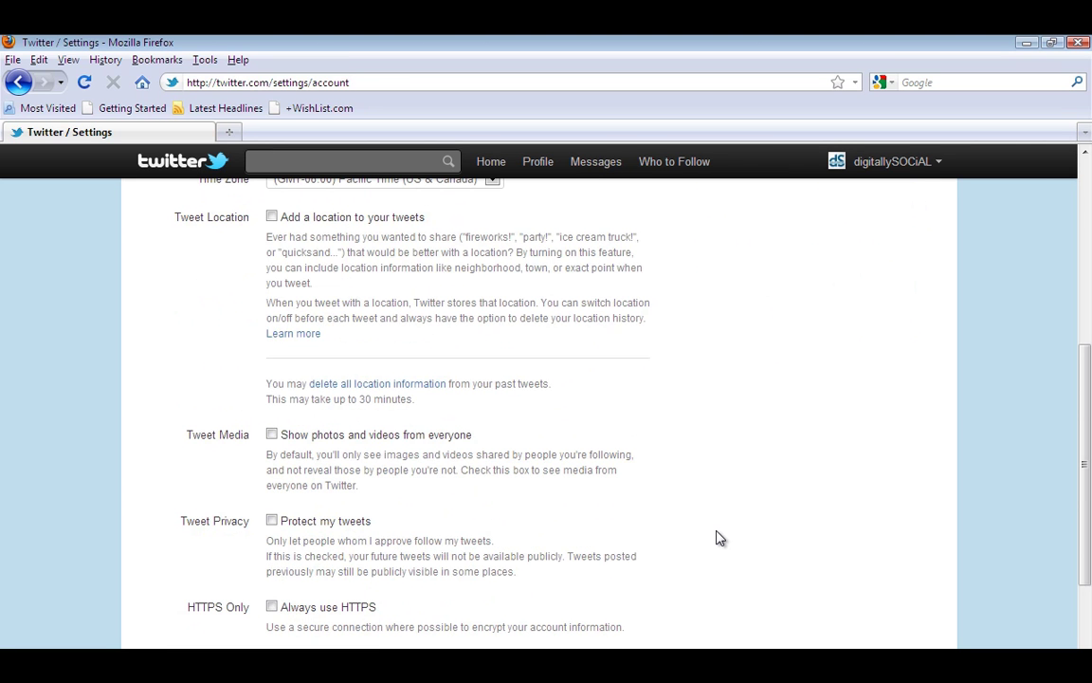
scroll(719, 539, up, 4)
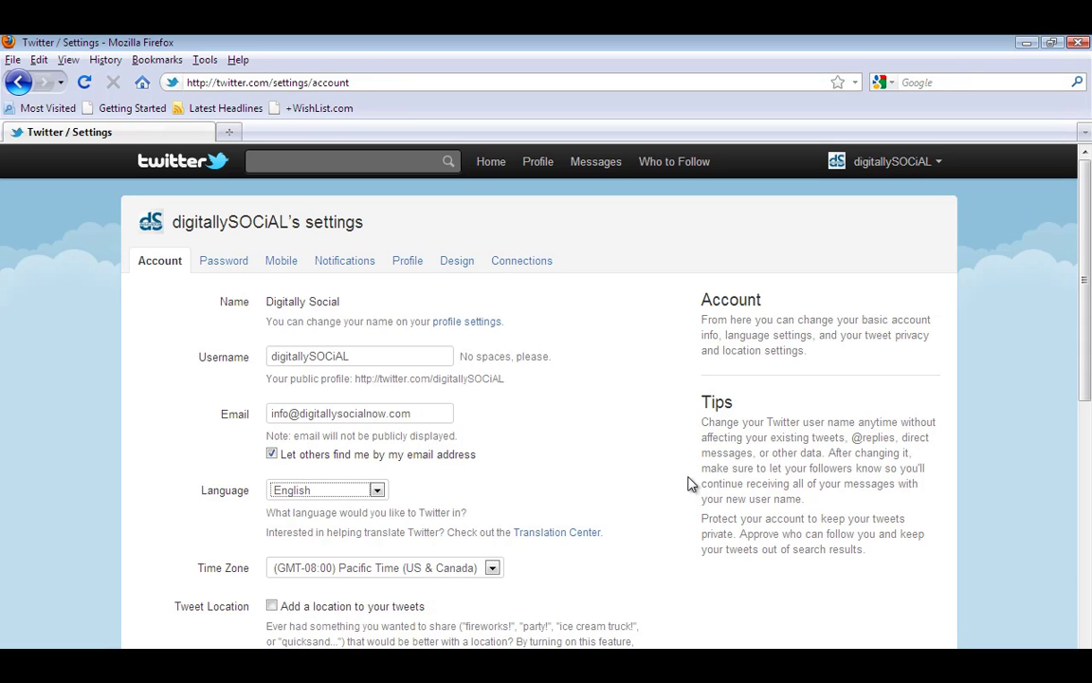
scroll(679, 464, down, 5)
scroll(679, 465, down, 2)
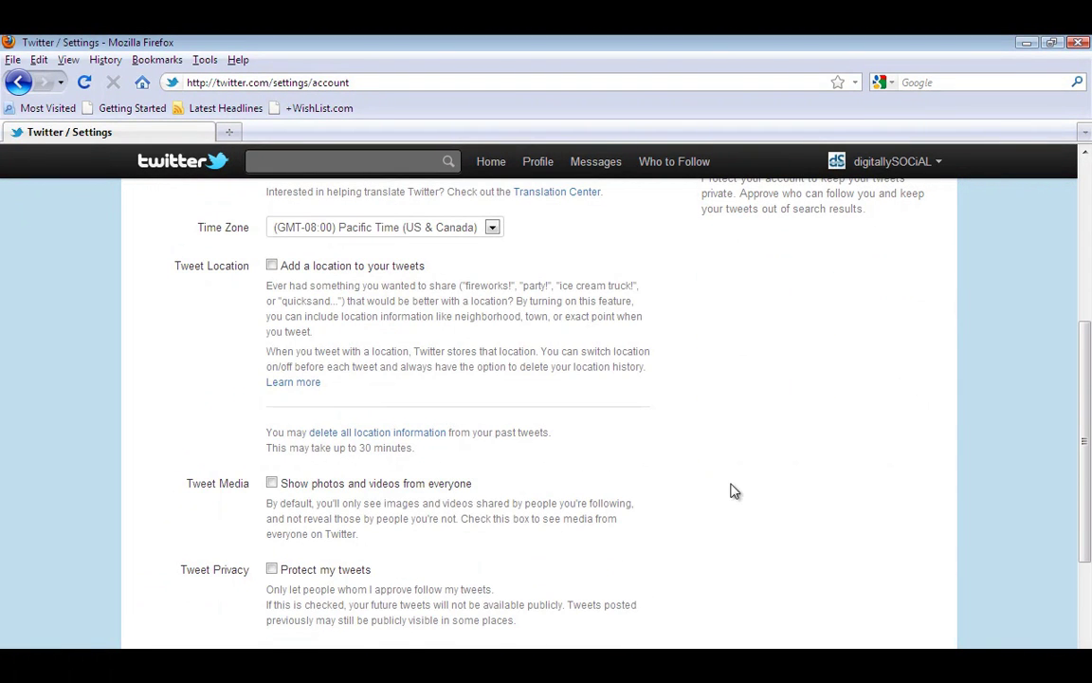
scroll(721, 486, up, 7)
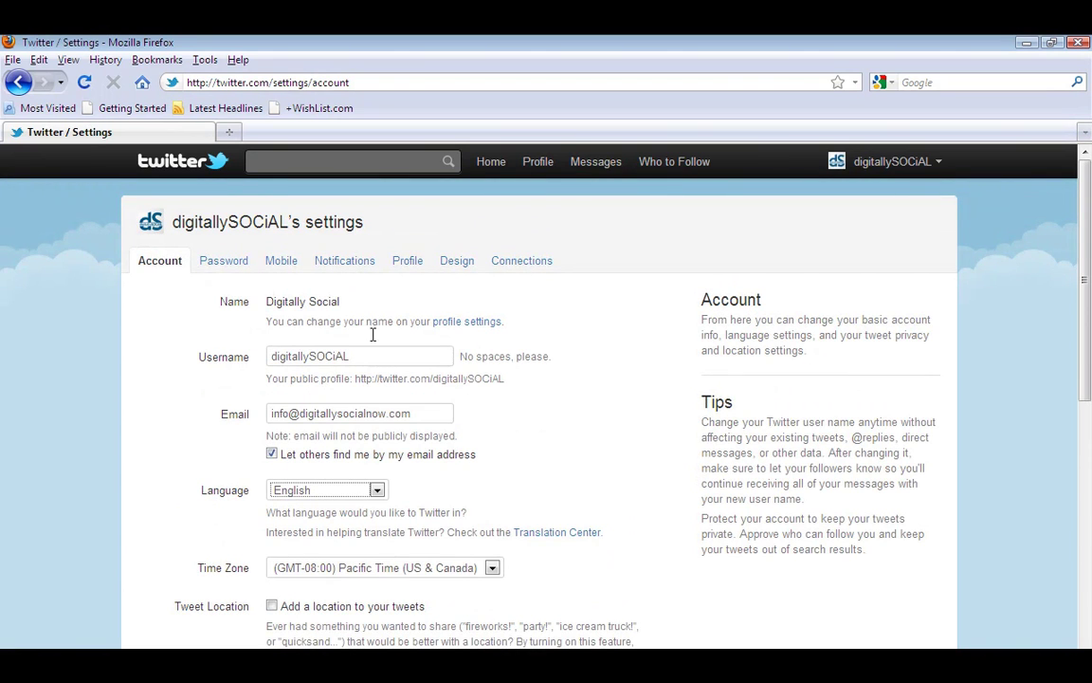
View the Password, Mobile and Notifications settings of the account.
click(221, 272)
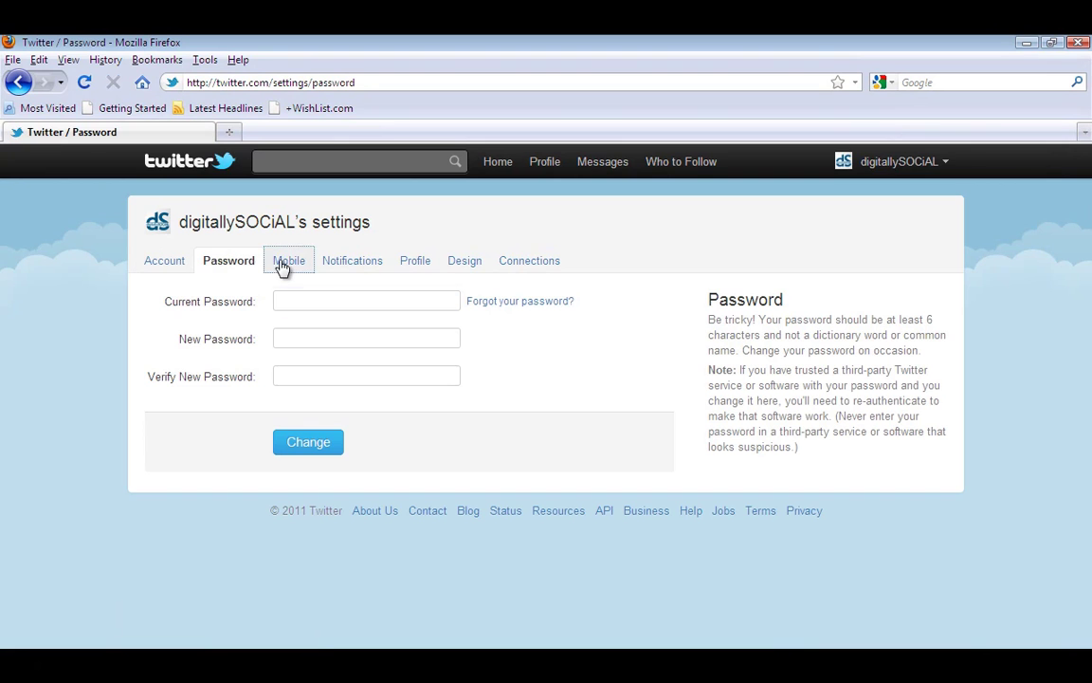
click(284, 267)
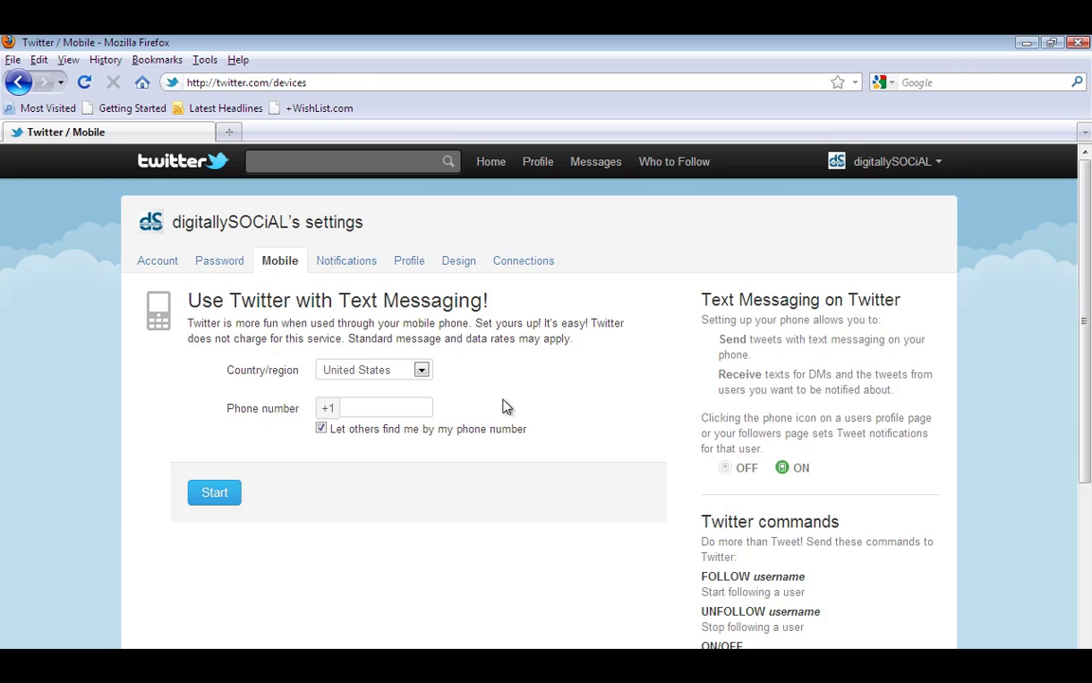
click(347, 262)
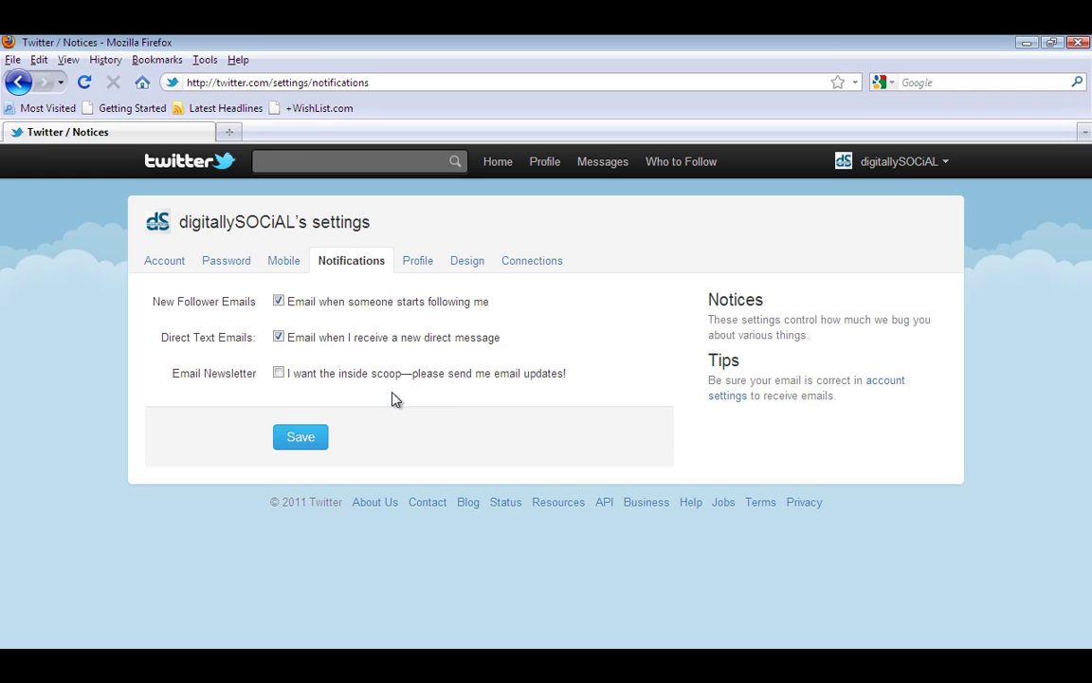
Open the Profile settings and review the picture, name, location, web and bio fields.
click(414, 260)
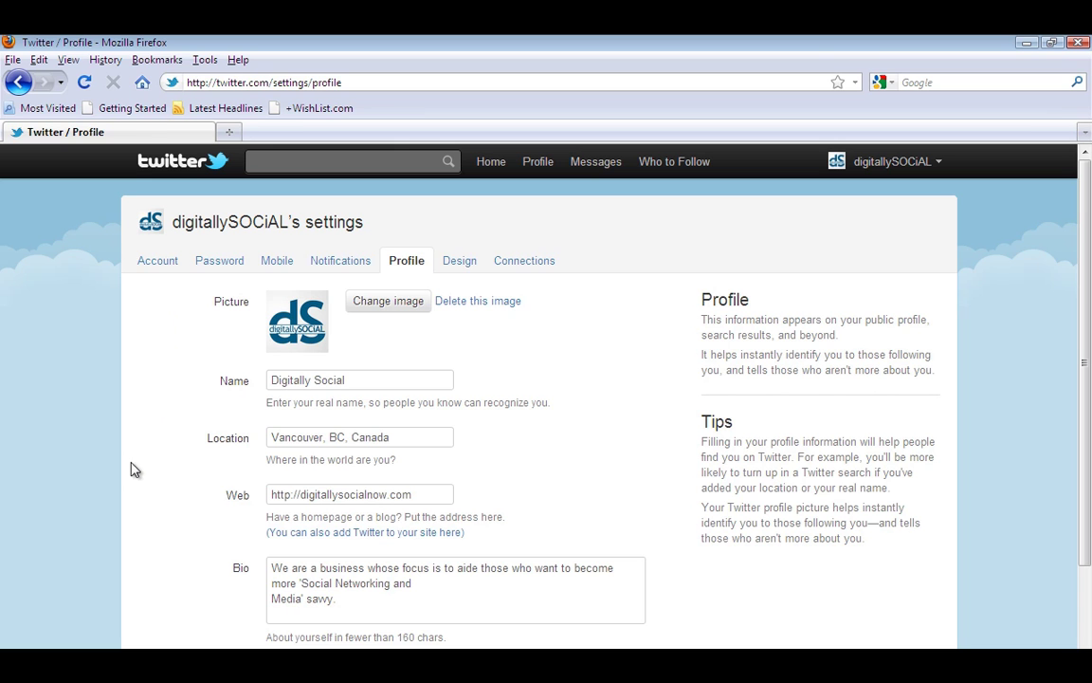
scroll(199, 578, down, 3)
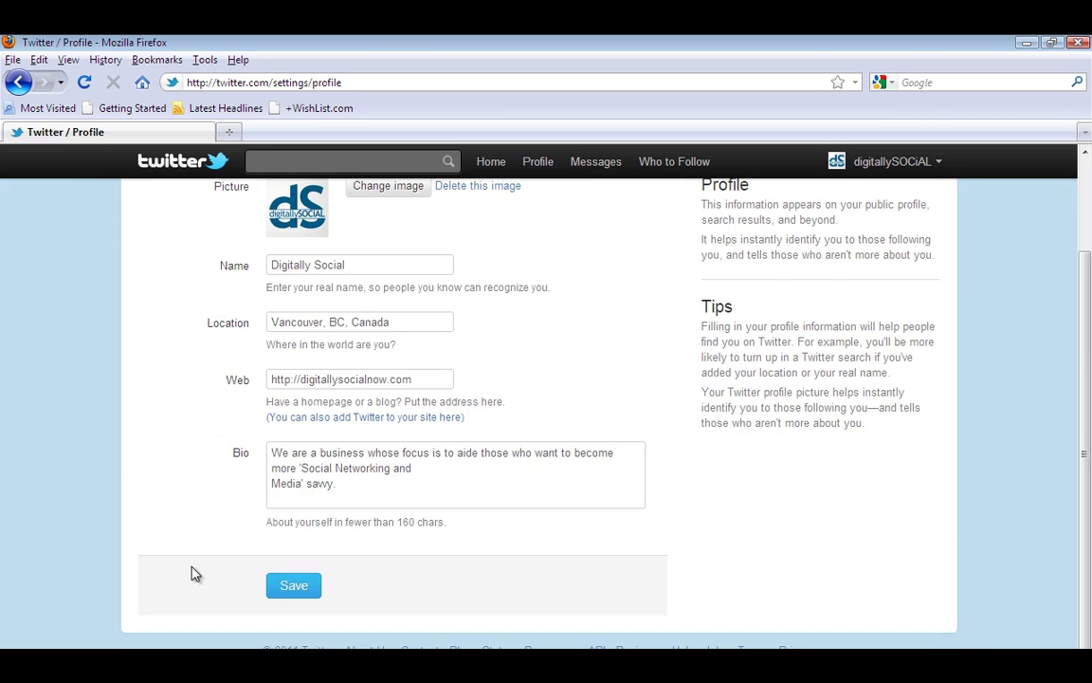
scroll(193, 571, up, 3)
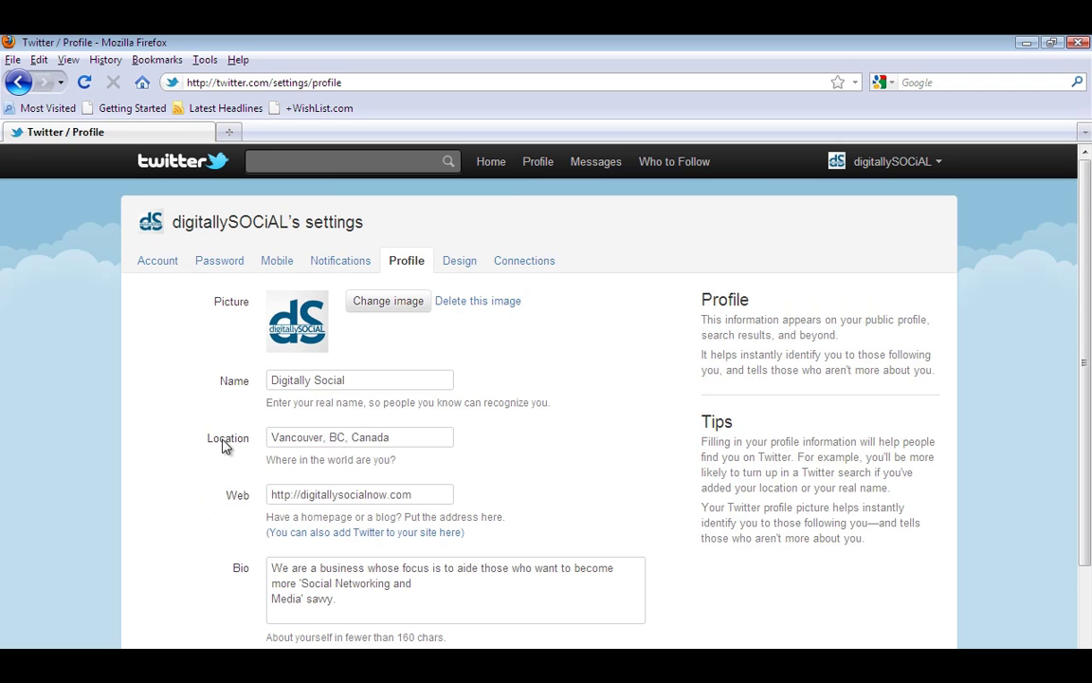
Open the Design settings, look over the available themes and display the design color options.
click(459, 260)
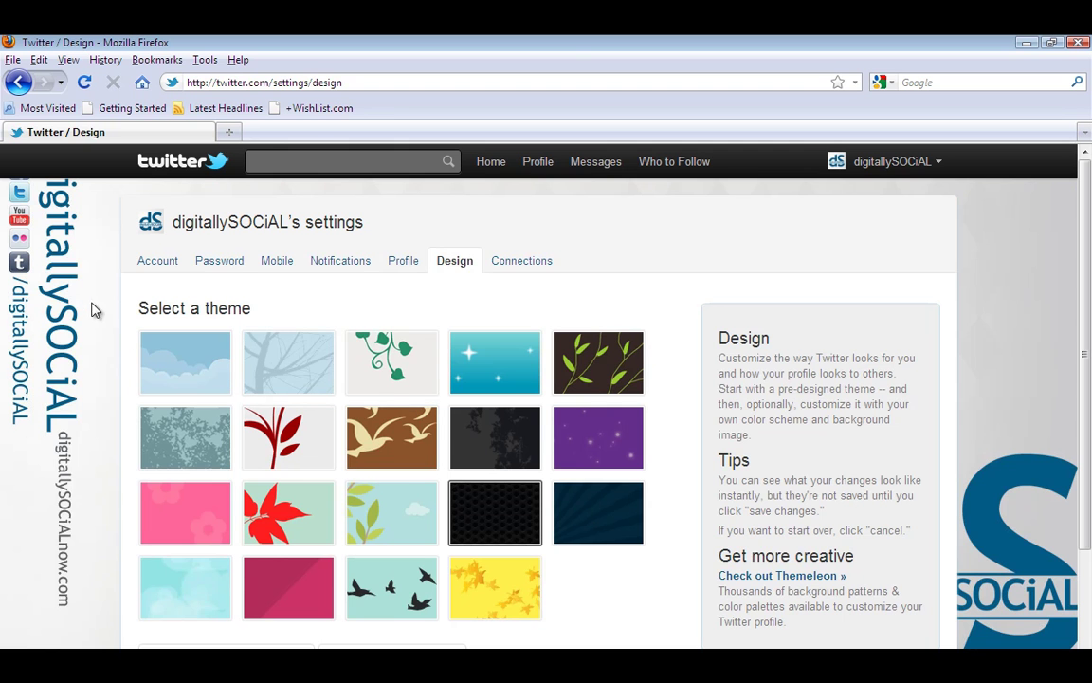
scroll(90, 296, down, 3)
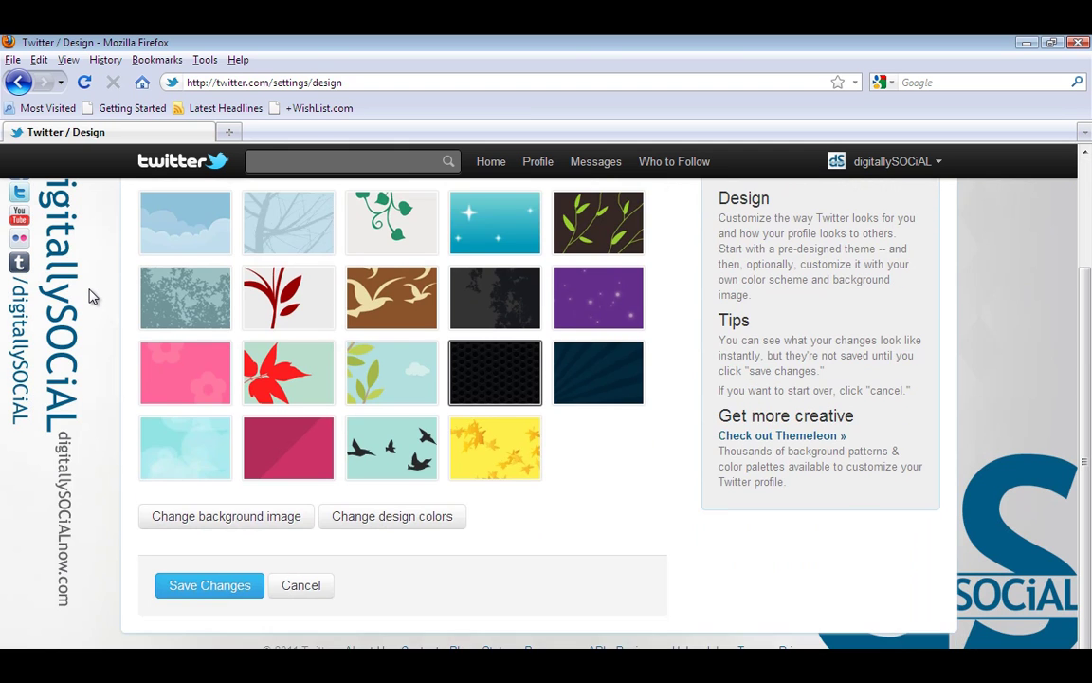
scroll(90, 296, up, 3)
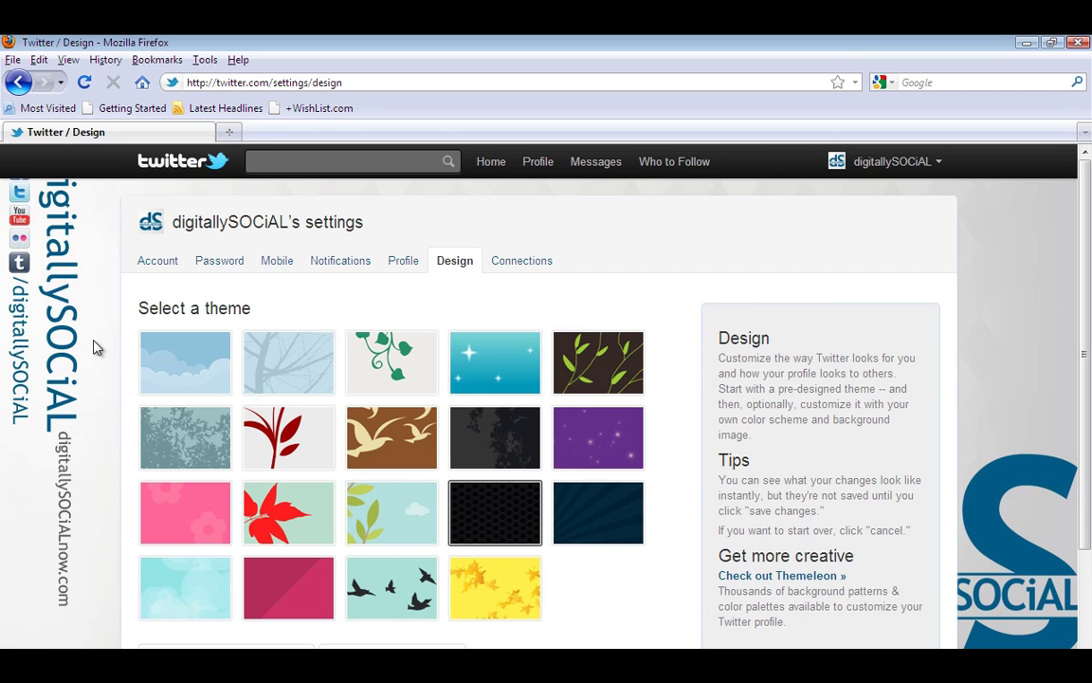
scroll(93, 348, down, 3)
scroll(93, 348, up, 3)
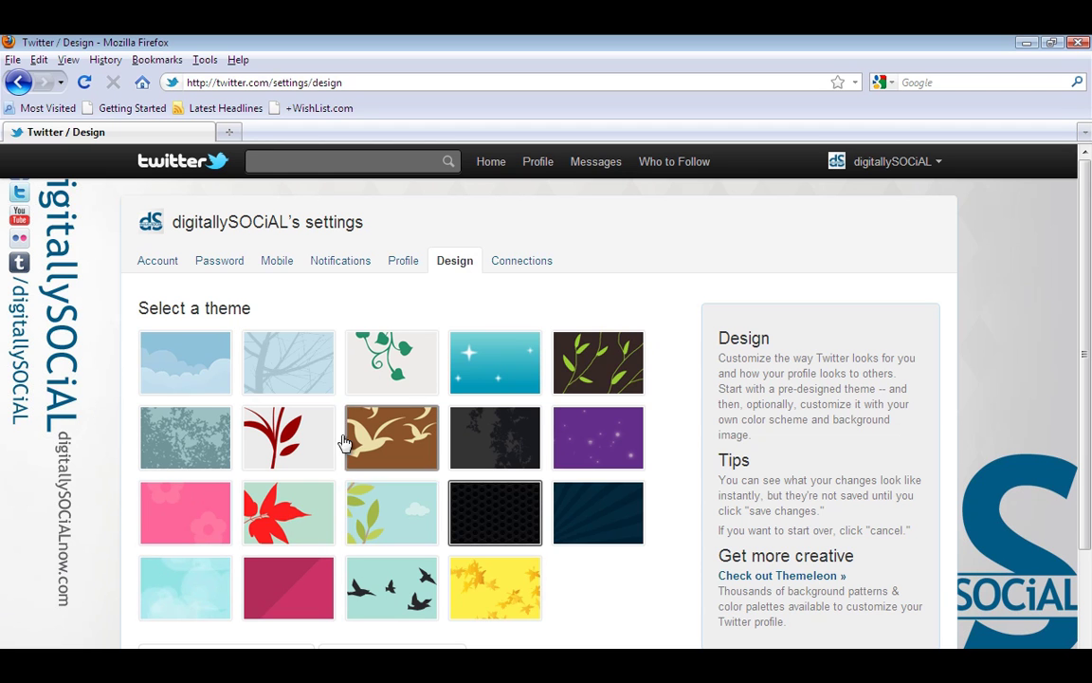
scroll(290, 561, down, 3)
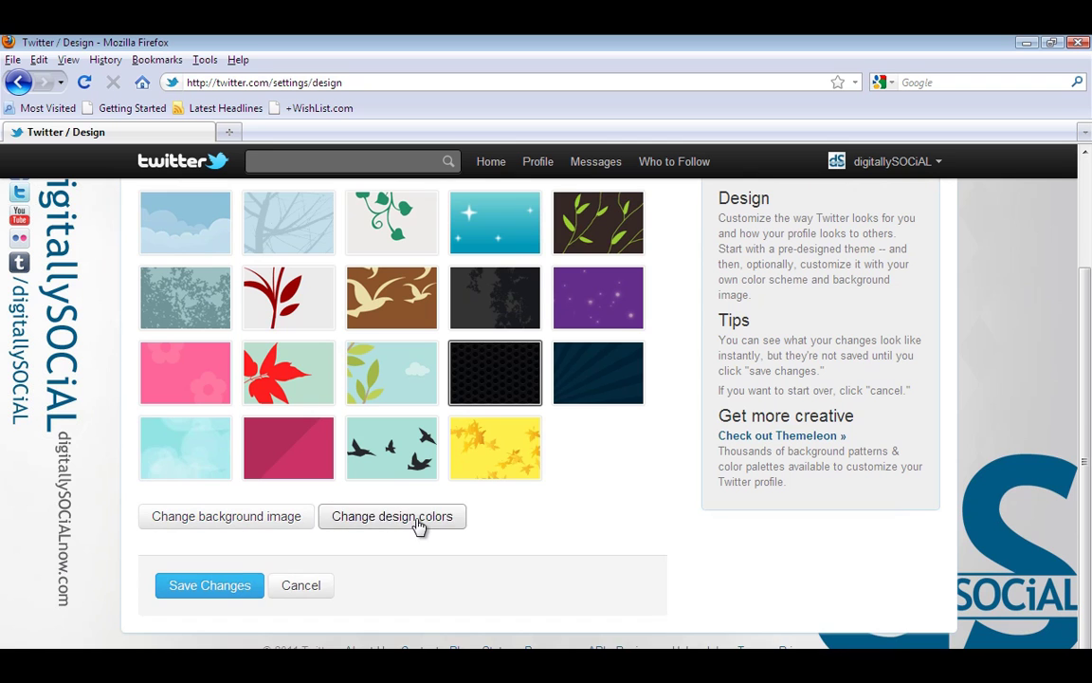
click(418, 526)
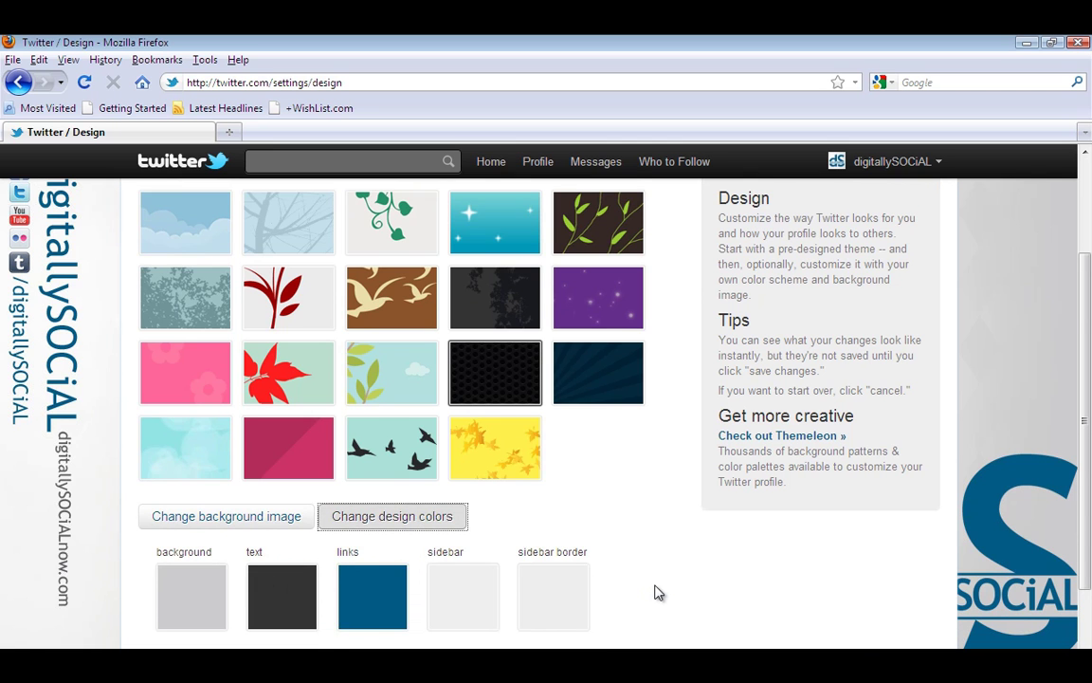
Examine the design color options and open the background color picker, closing it without changing the color.
scroll(661, 590, down, 2)
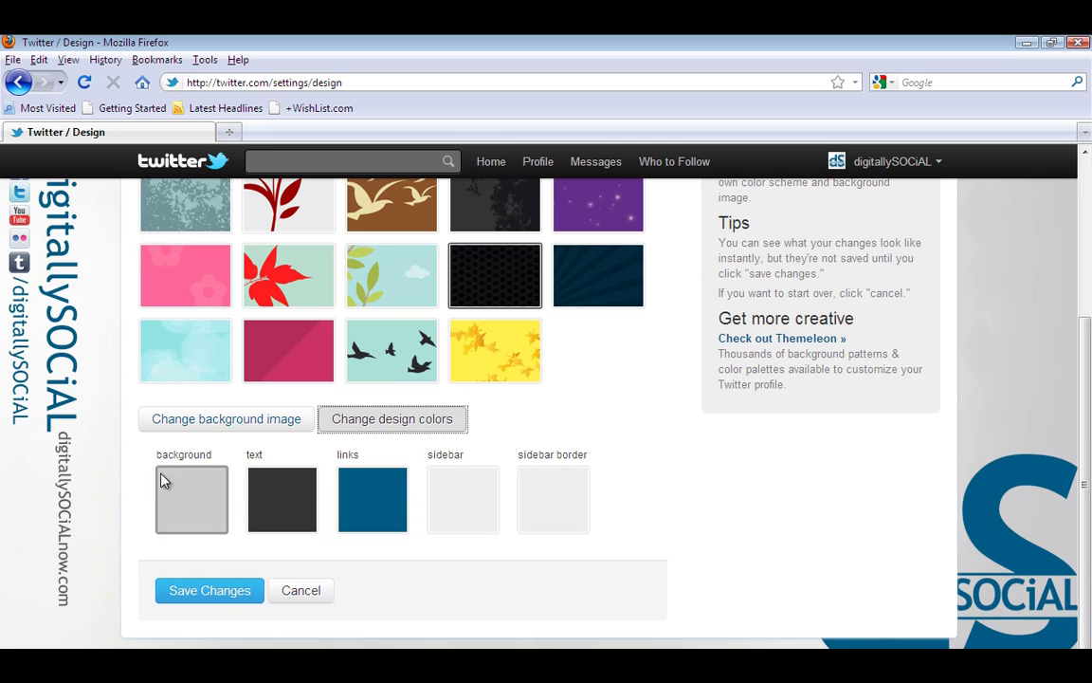
scroll(115, 383, up, 5)
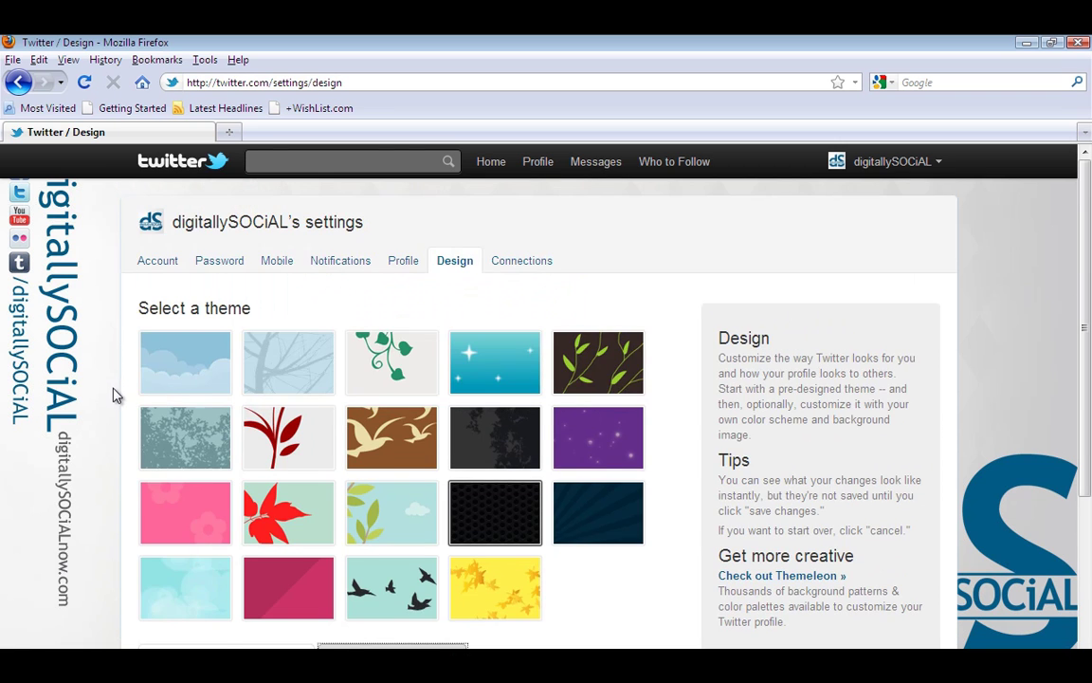
scroll(115, 386, down, 5)
click(191, 500)
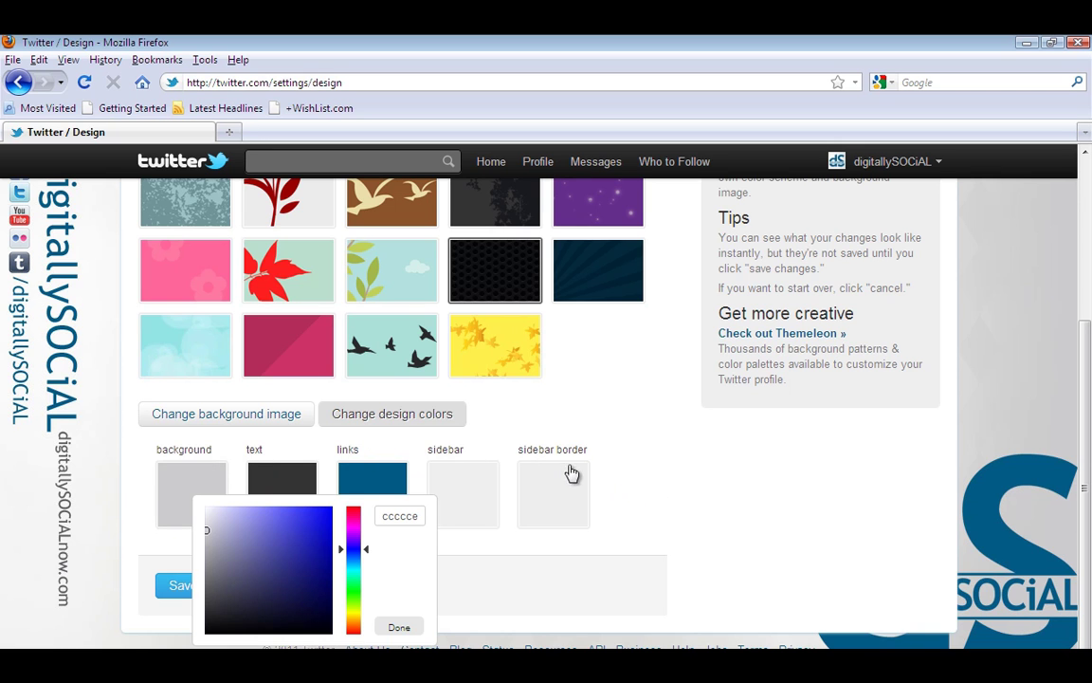
click(683, 490)
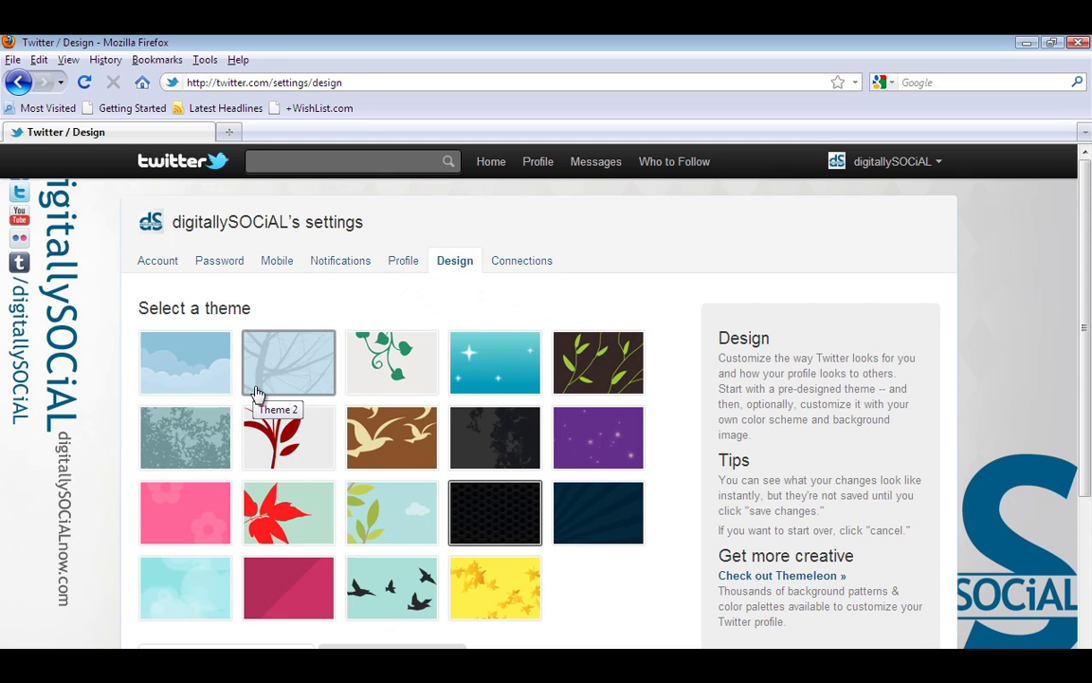
View the applications connected to the account in the Connections settings, and return to the Twitter home page.
click(521, 261)
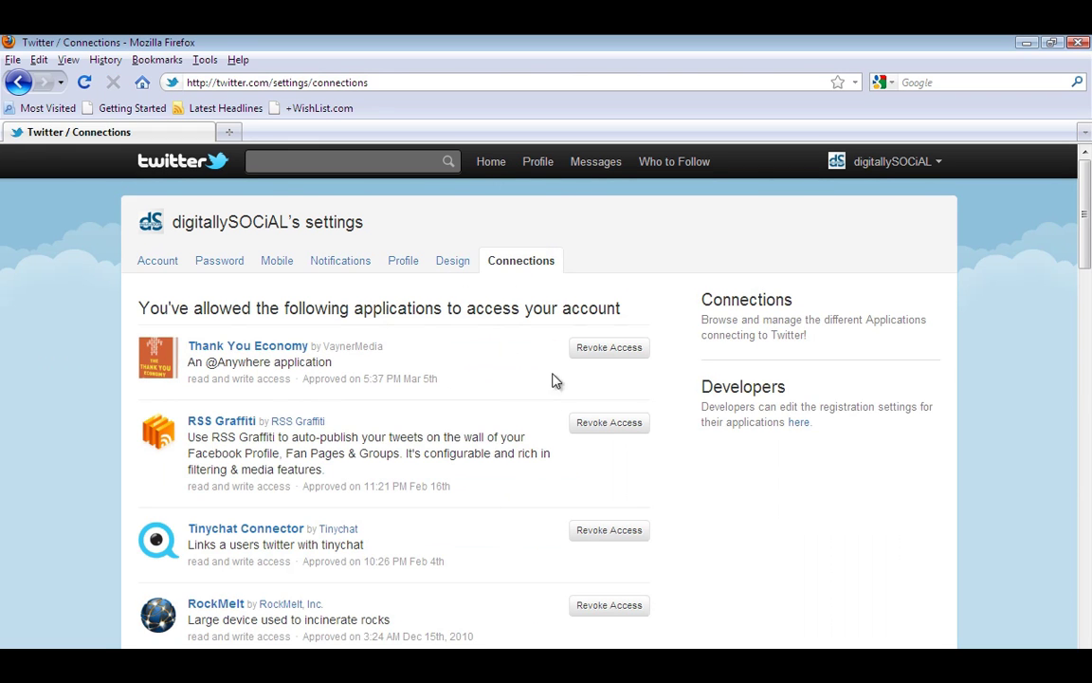
click(164, 177)
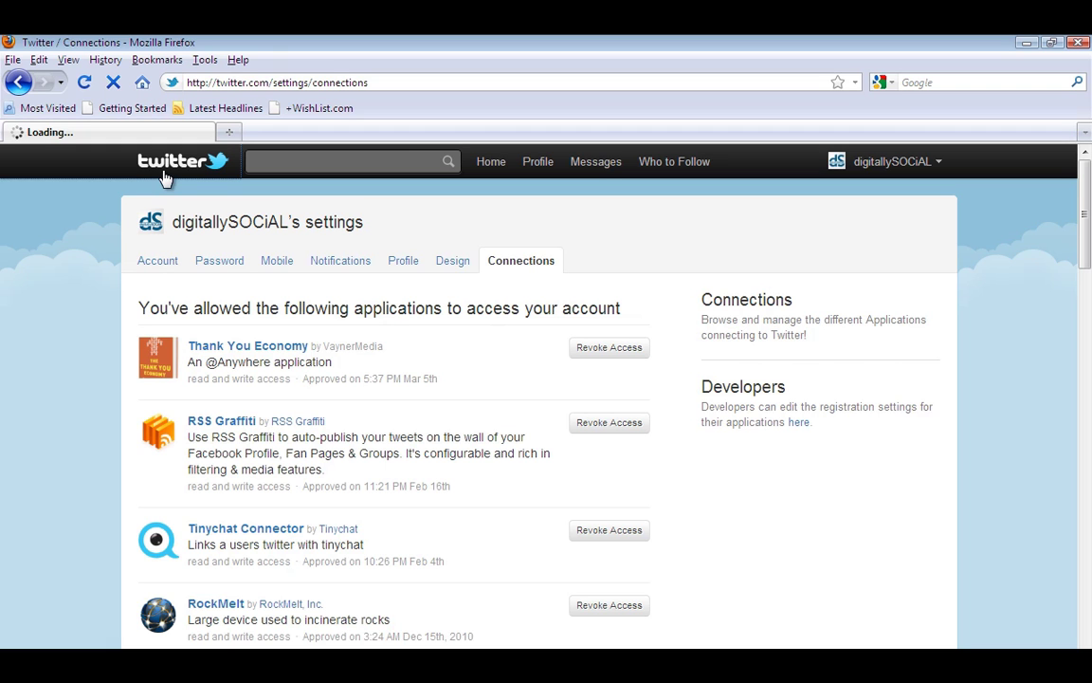